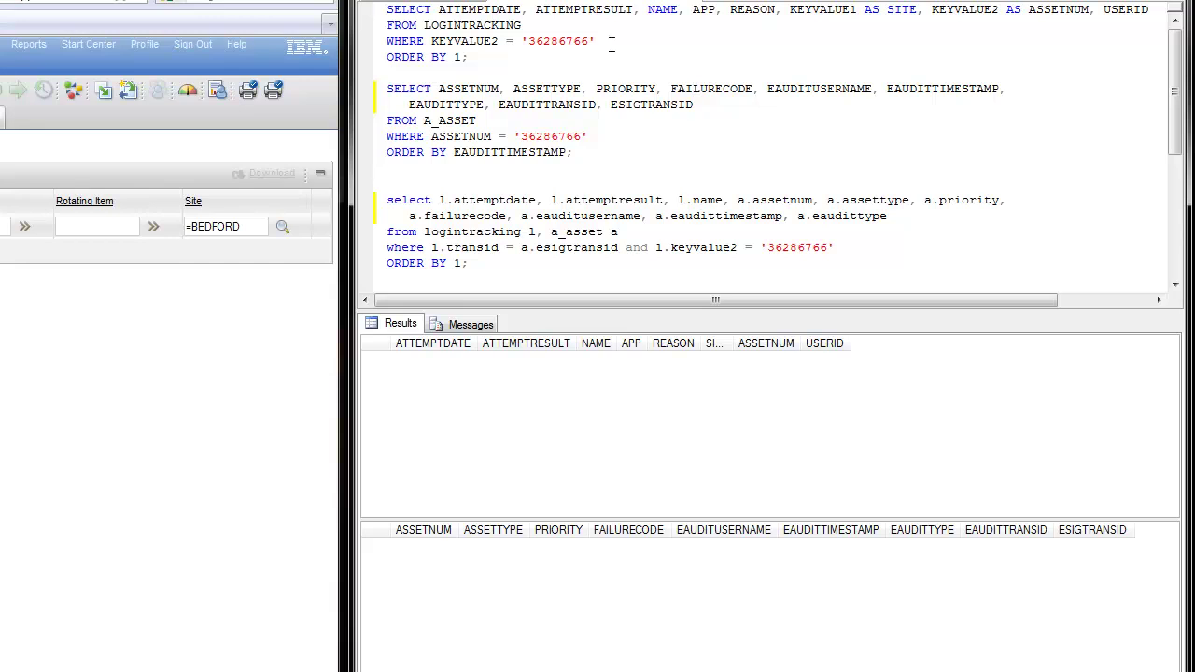
Run the LOGINTRACKING and A_ASSET queries, confirming both return no rows yet
{"action": "left_click_drag", "start_coordinate": [521, 25], "coordinate": [423, 26]}
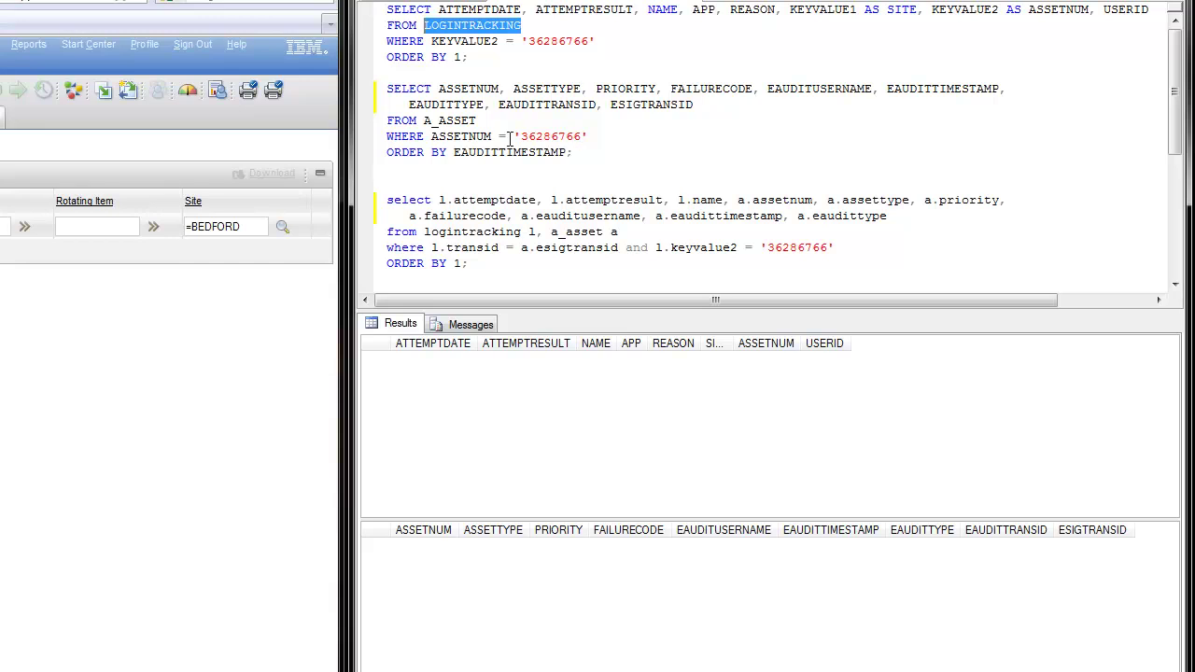
{"action": "left_click_drag", "start_coordinate": [476, 121], "coordinate": [425, 128]}
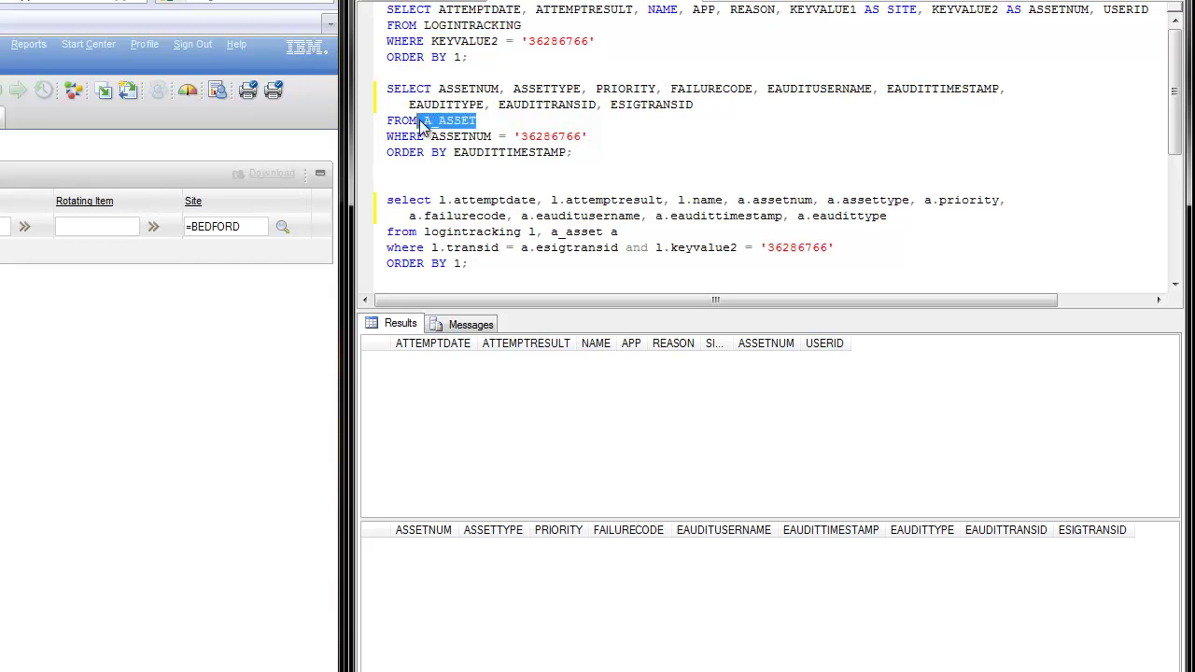
{"action": "key", "text": "F5"}
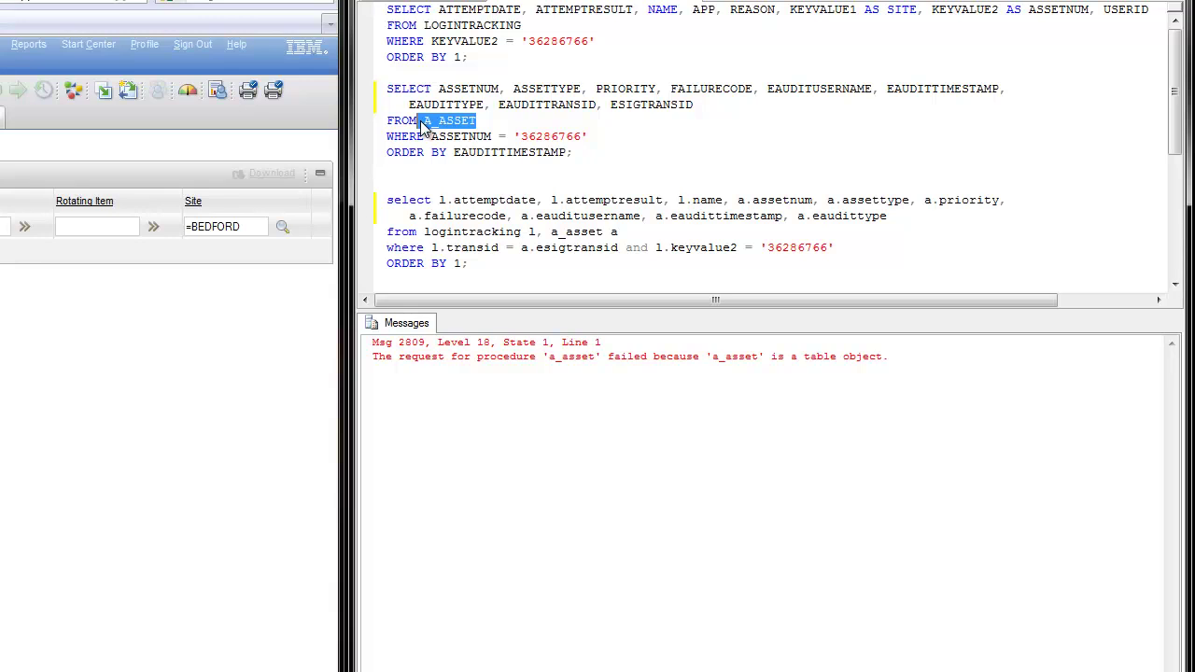
{"action": "left_click", "coordinate": [524, 121]}
{"action": "key", "text": "F5"}
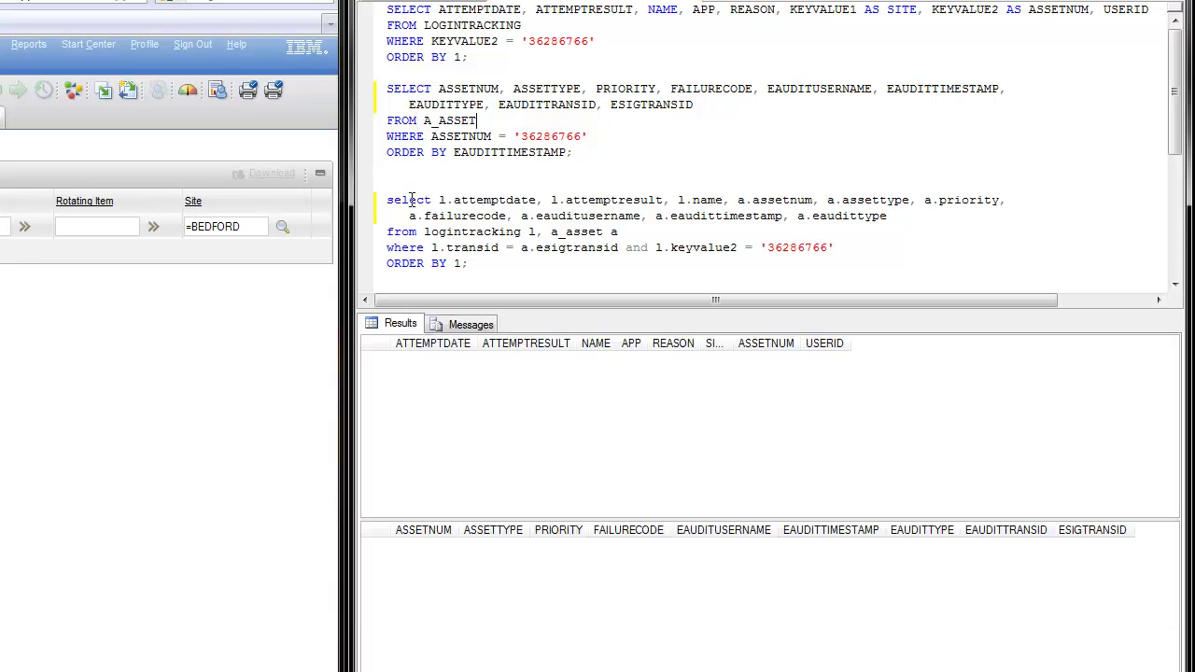
Run the joined LOGINTRACKING/A_ASSET query, confirm it is empty, and select asset number 36286766
{"action": "left_click_drag", "start_coordinate": [388, 199], "coordinate": [919, 216]}
{"action": "left_click_drag", "start_coordinate": [619, 232], "coordinate": [428, 241]}
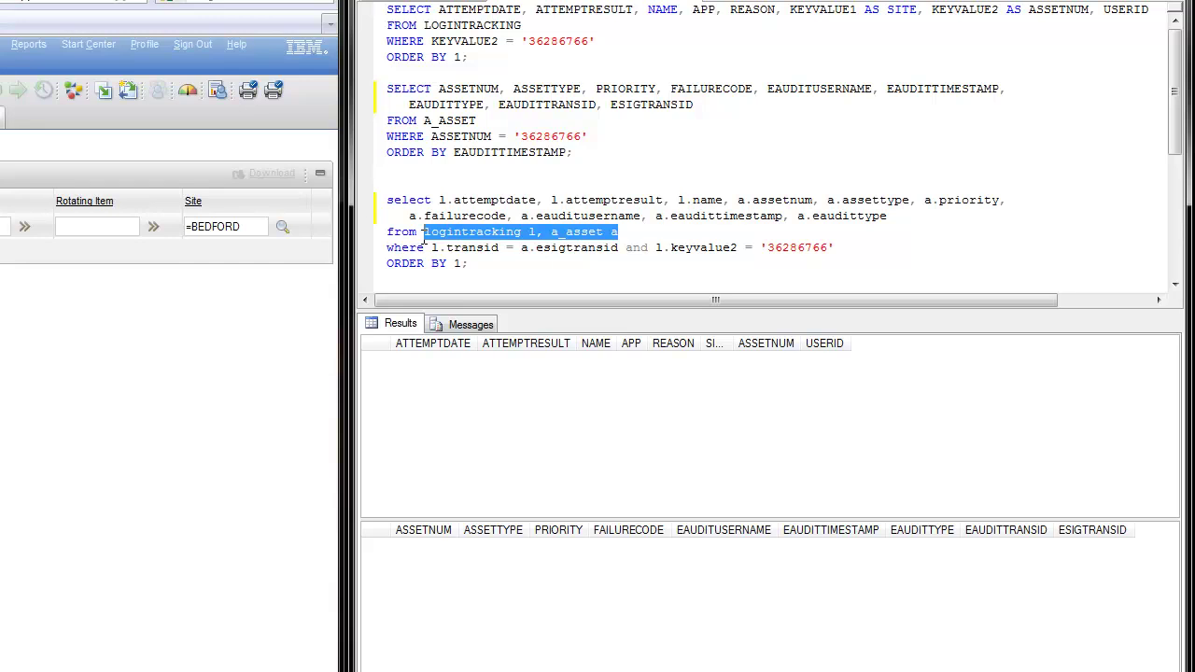
{"action": "key", "text": "F5"}
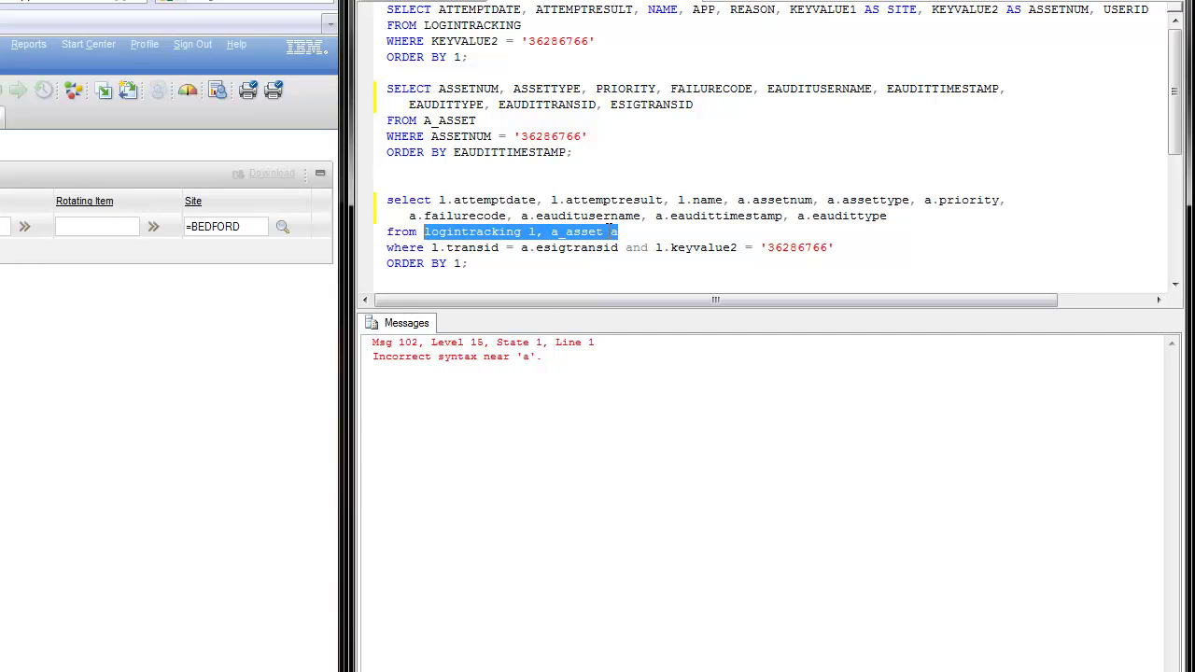
{"action": "left_click", "coordinate": [607, 170]}
{"action": "key", "text": "F5"}
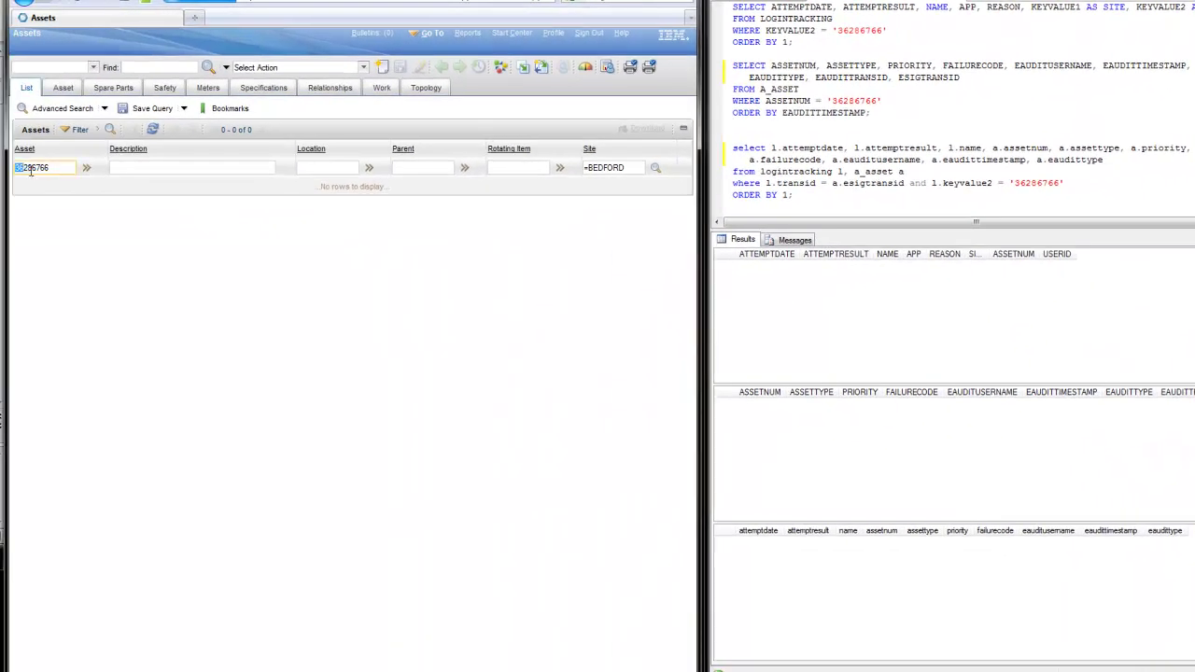
{"action": "left_click_drag", "start_coordinate": [30, 171], "coordinate": [63, 168]}
{"action": "key", "text": "ctrl+c"}
Create asset 36286766 described as 'test asset' with type FACILITIES, and save it
{"action": "left_click", "coordinate": [381, 67]}
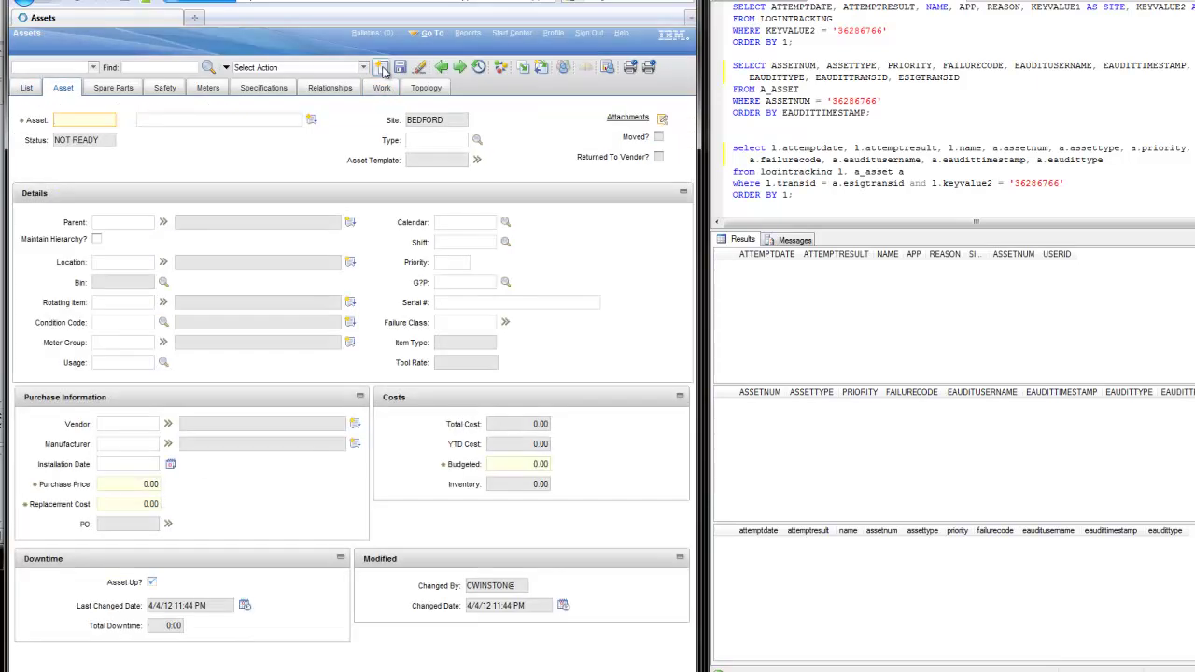
{"action": "key", "text": "ctrl+v"}
{"action": "left_click", "coordinate": [255, 119]}
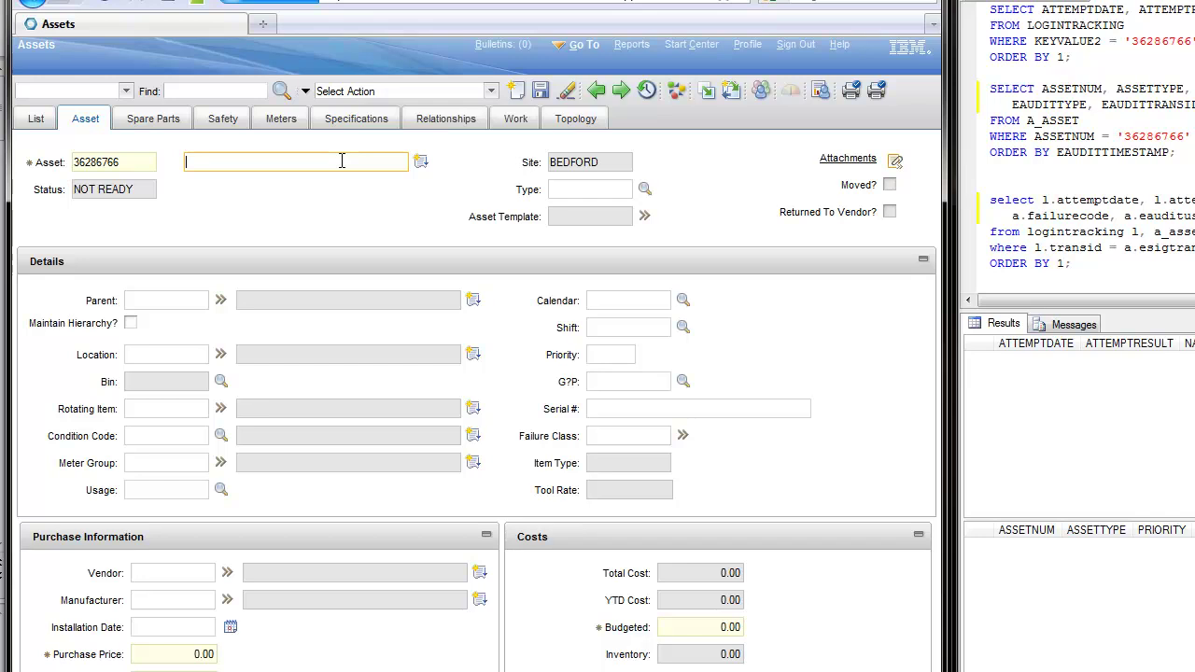
{"action": "type", "text": "test asset"}
{"action": "left_click", "coordinate": [644, 189]}
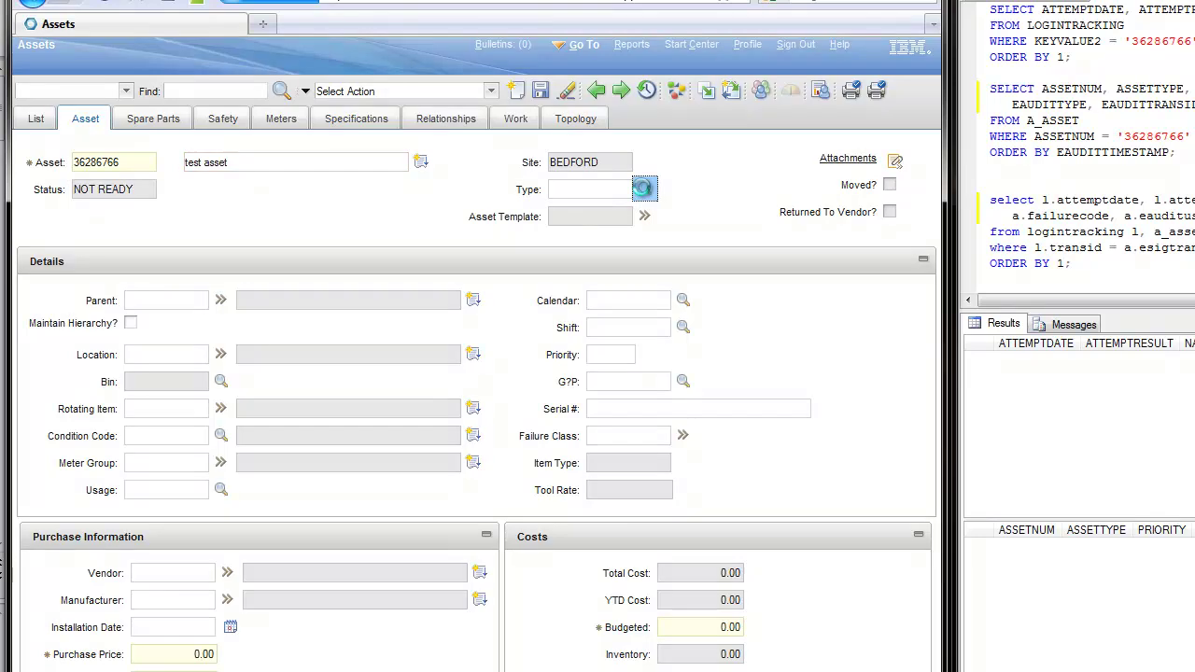
{"action": "left_click", "coordinate": [241, 472]}
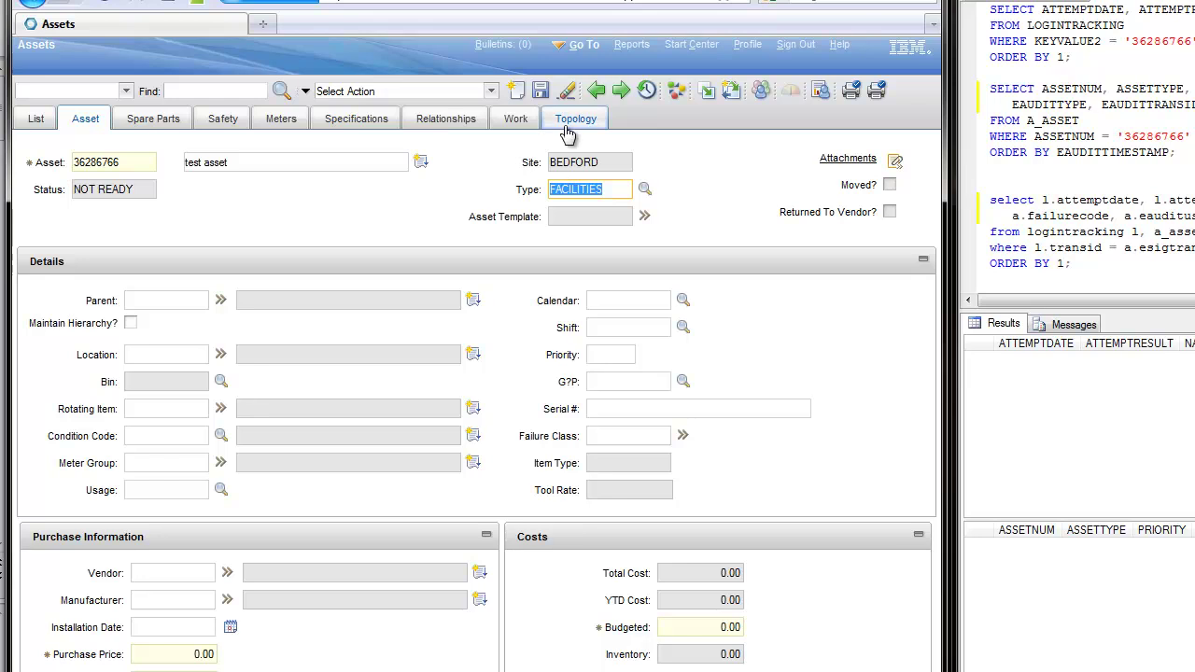
{"action": "left_click", "coordinate": [541, 91]}
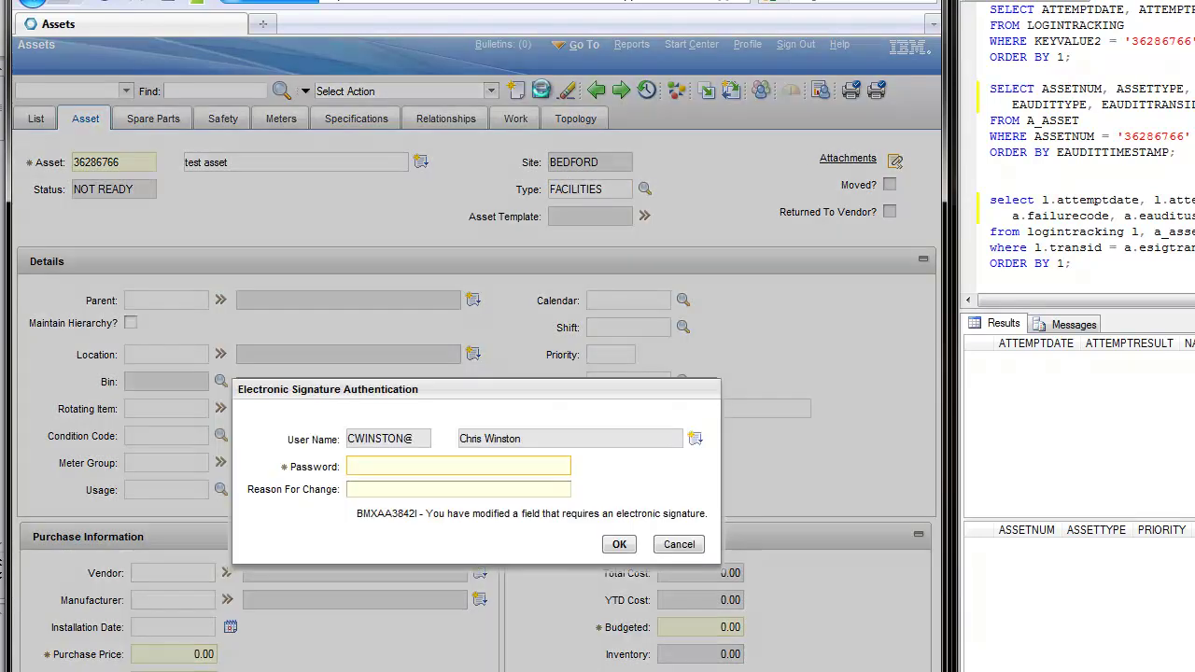
Sign with the account password and reason 'Initial Creation of the asset' to complete the save
{"action": "type", "text": "**********"}
{"action": "left_click", "coordinate": [457, 489]}
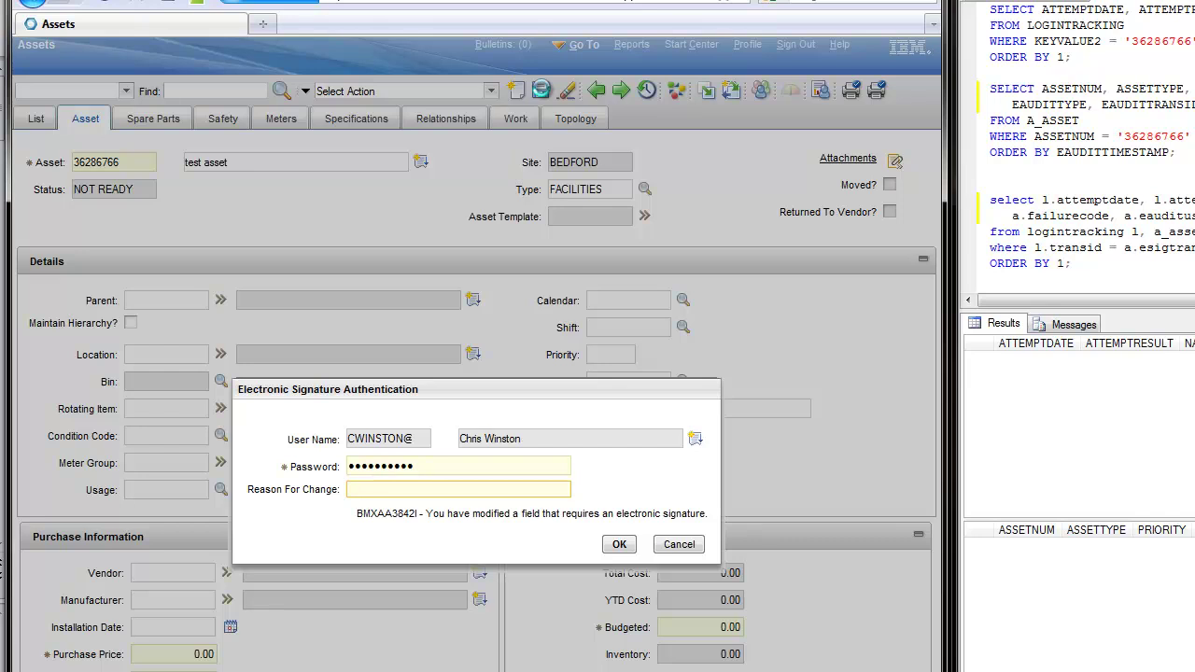
{"action": "type", "text": "Initial Creation of the asset"}
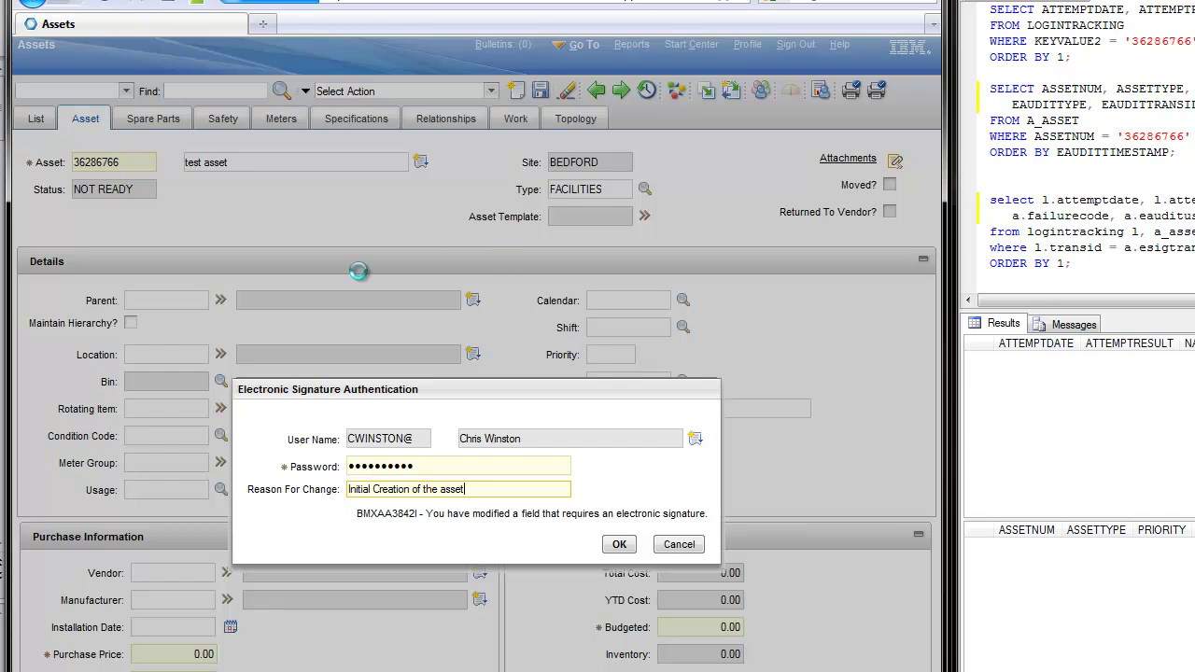
{"action": "left_click", "coordinate": [619, 547]}
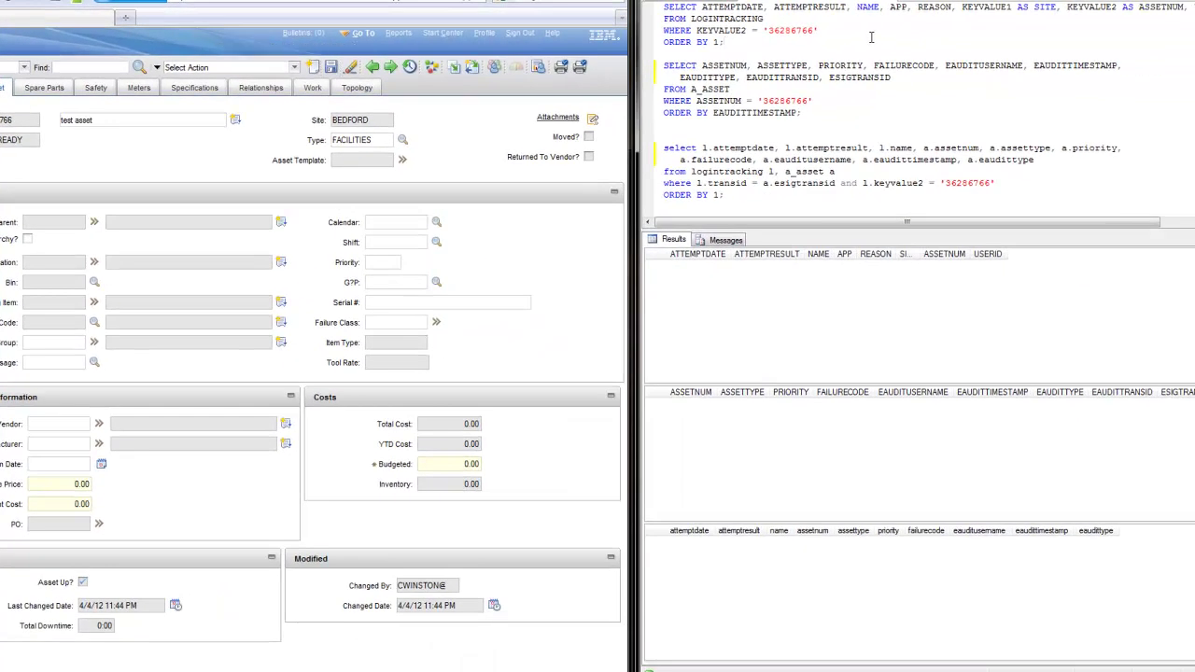
Re-run the queries to show a SUCCESS login-tracking row and a FACILITIES insert audit row
{"action": "key", "text": "F5"}
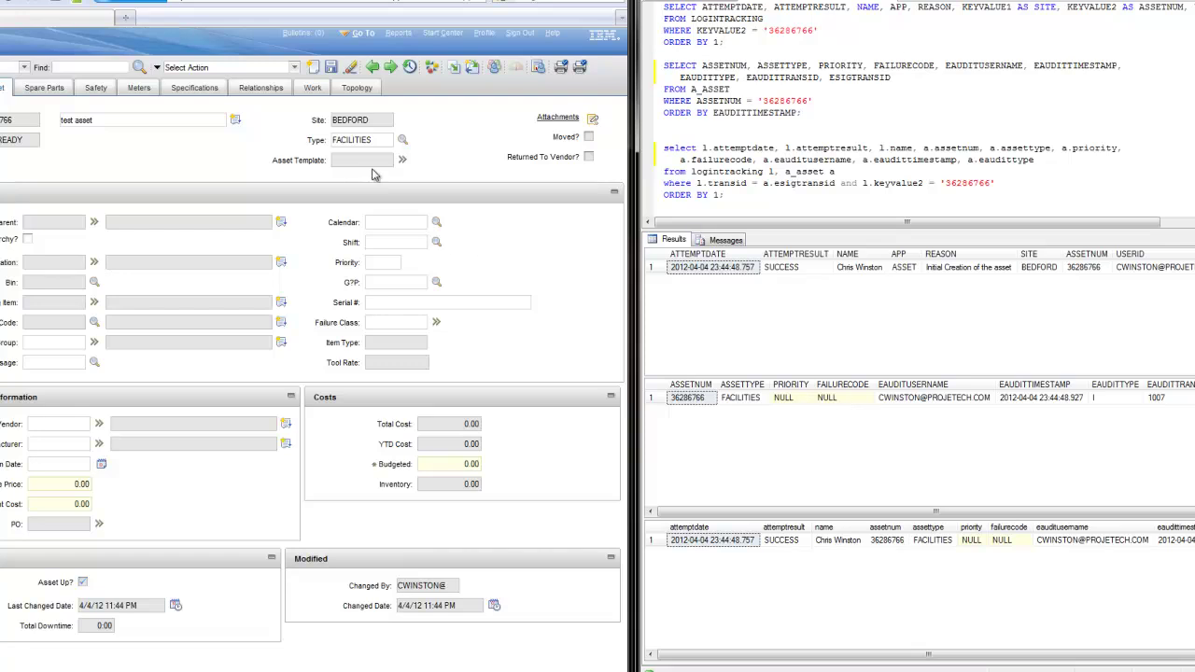
Change the asset type to PRODUCTION, failure class to PUMPS, and priority to 5
{"action": "left_click", "coordinate": [403, 141]}
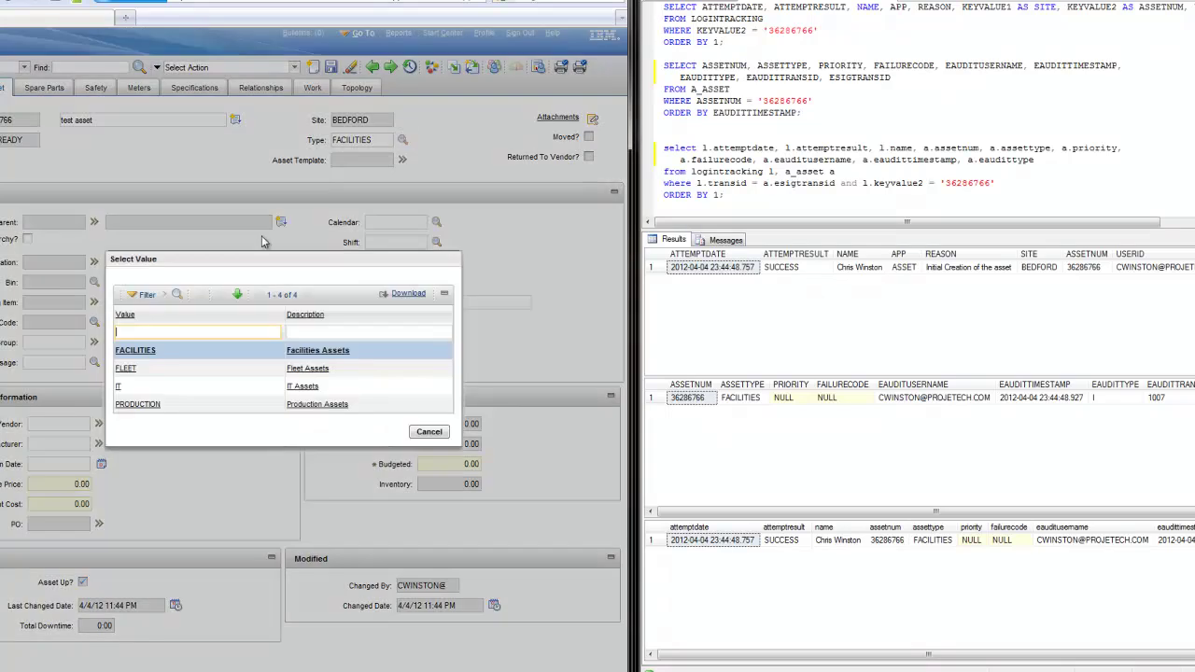
{"action": "left_click", "coordinate": [136, 405]}
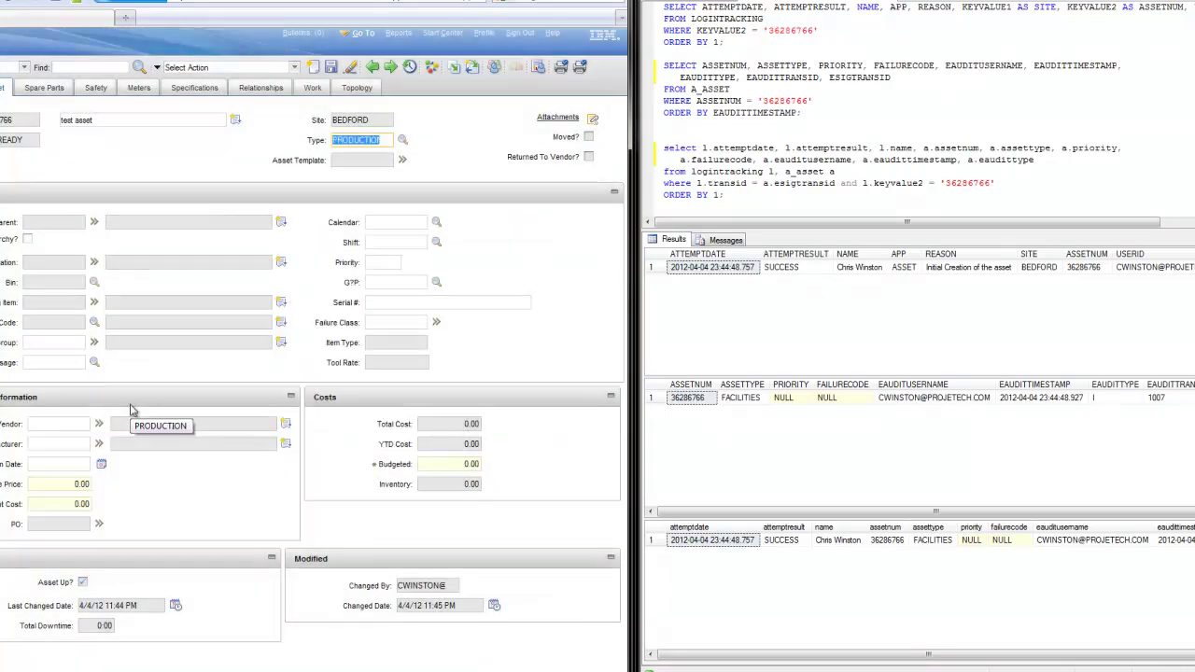
{"action": "left_click", "coordinate": [385, 323]}
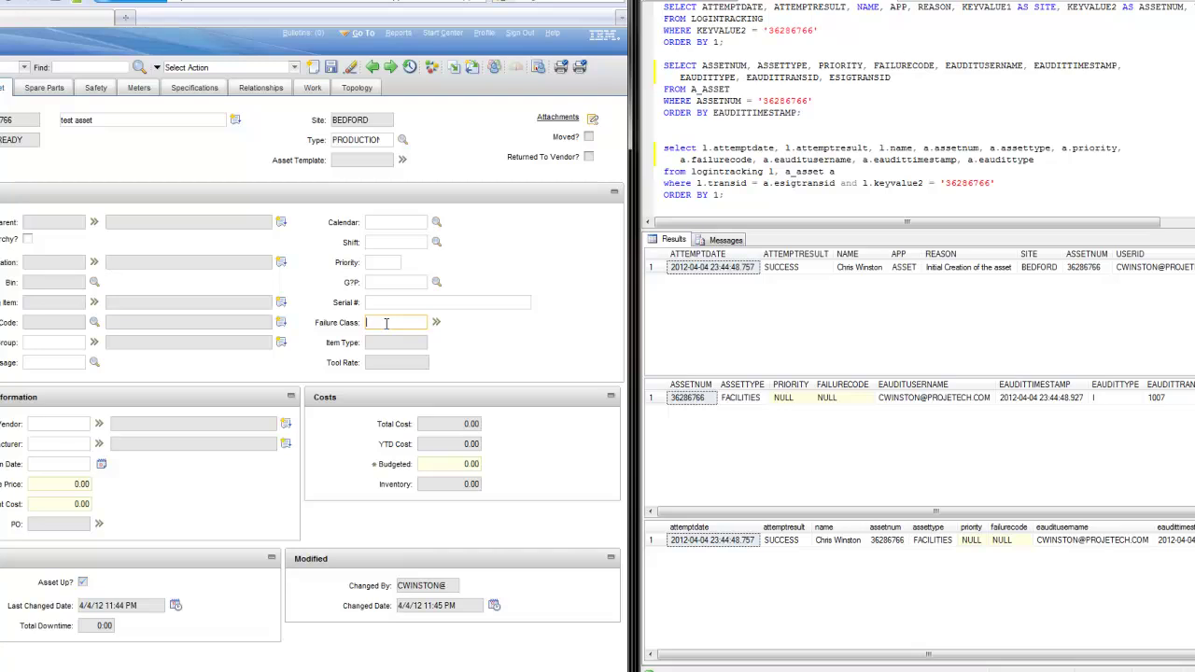
{"action": "type", "text": "PUMPS"}
{"action": "left_click", "coordinate": [377, 263]}
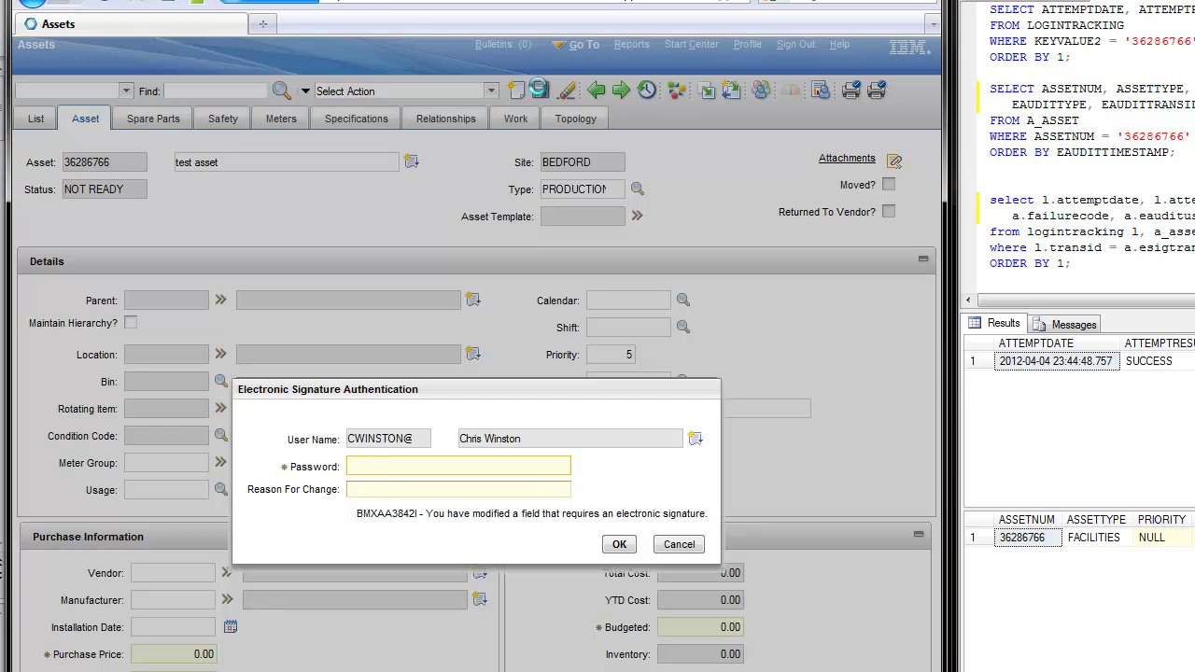
Sign the update with reason 'First update', then re-run the queries to see the PRODUCTION/PUMPS rows
{"action": "type", "text": "••••••••••"}
{"action": "left_click", "coordinate": [457, 489]}
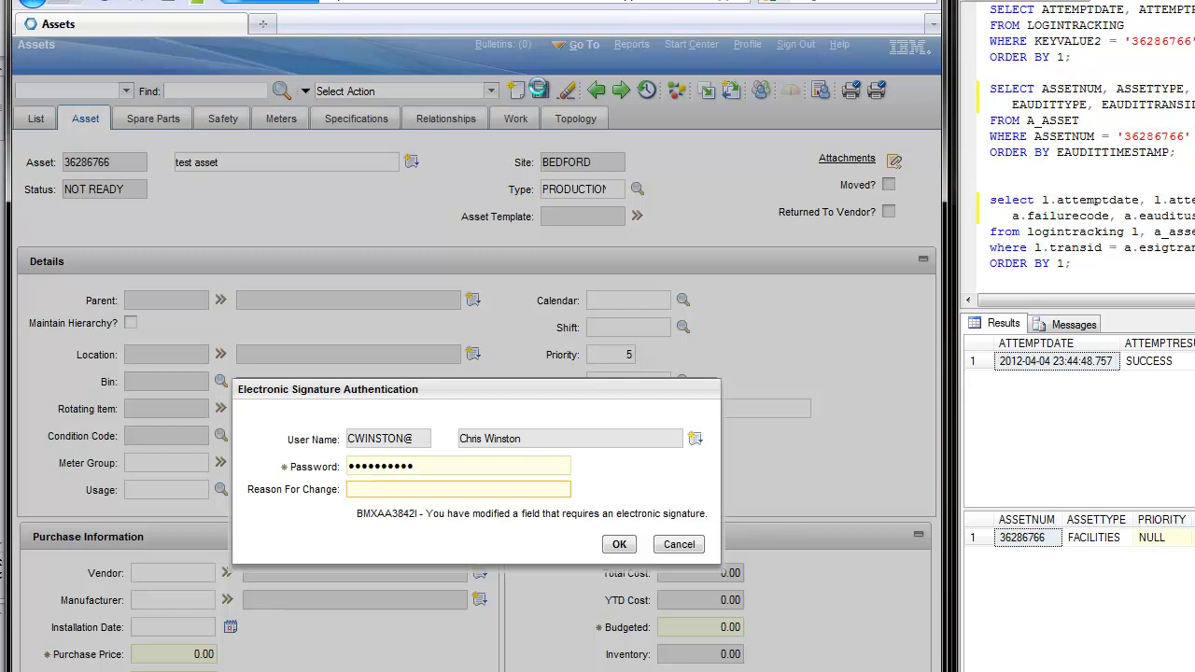
{"action": "type", "text": "First update"}
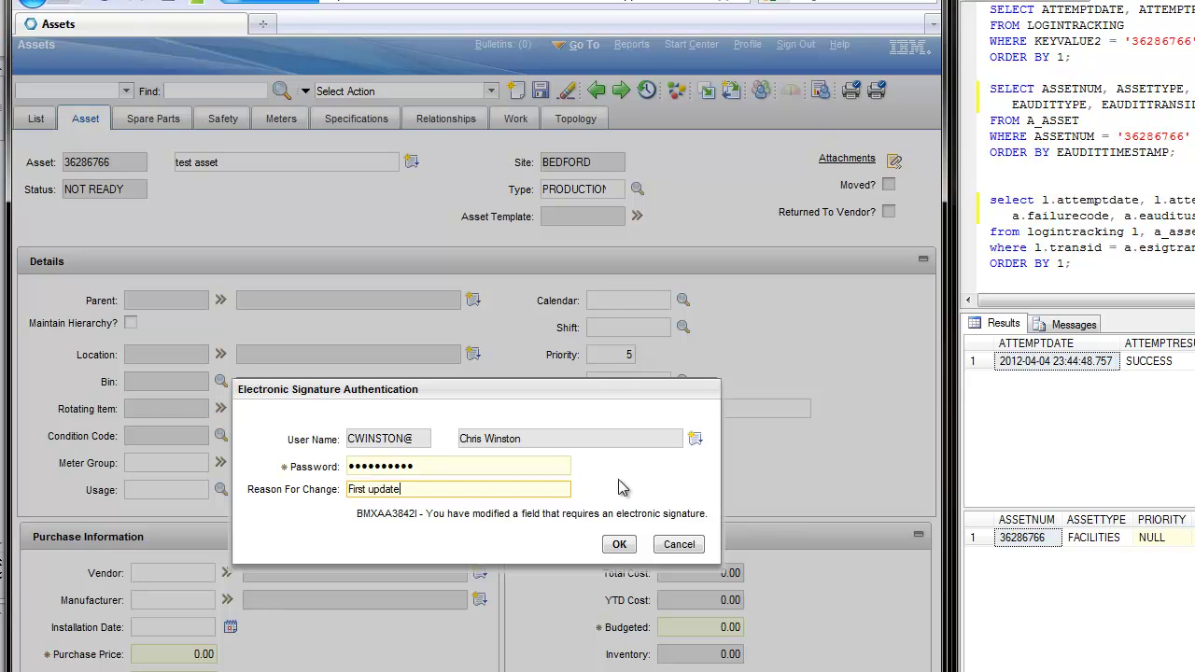
{"action": "left_click", "coordinate": [619, 544]}
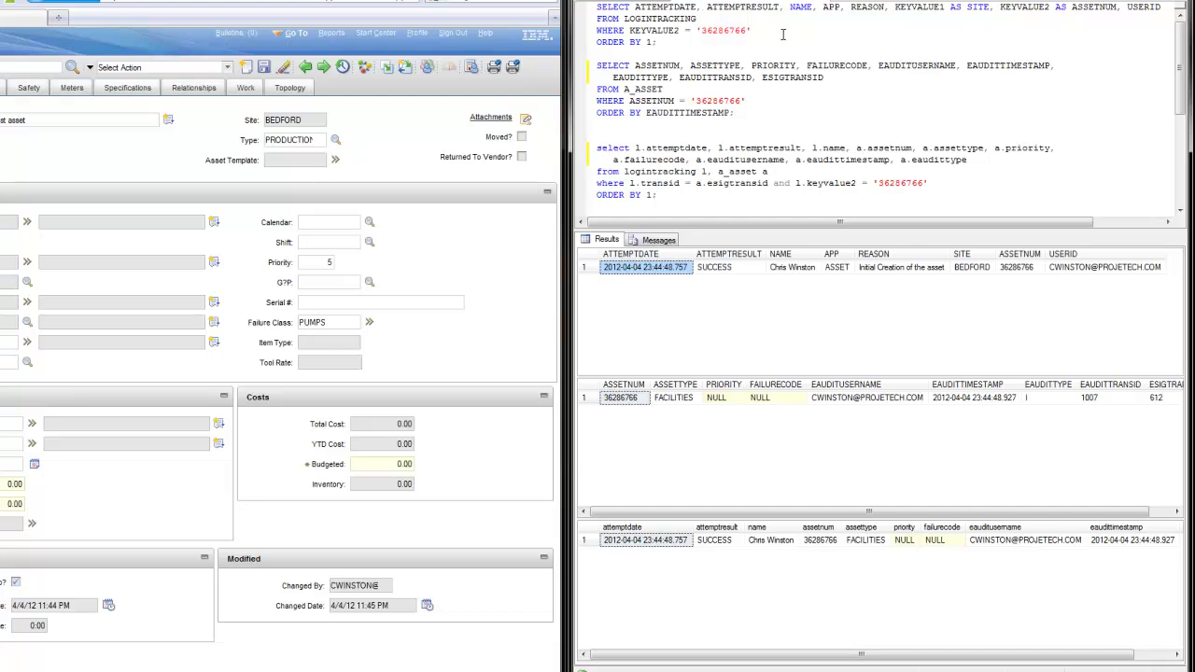
{"action": "key", "text": "F5"}
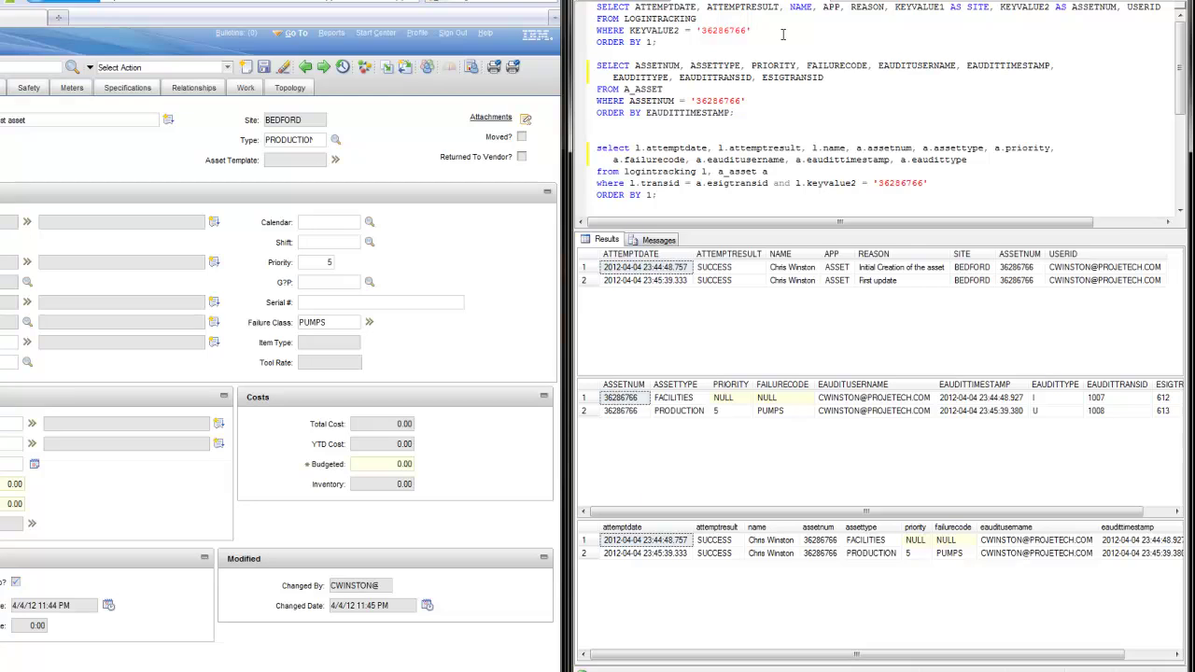